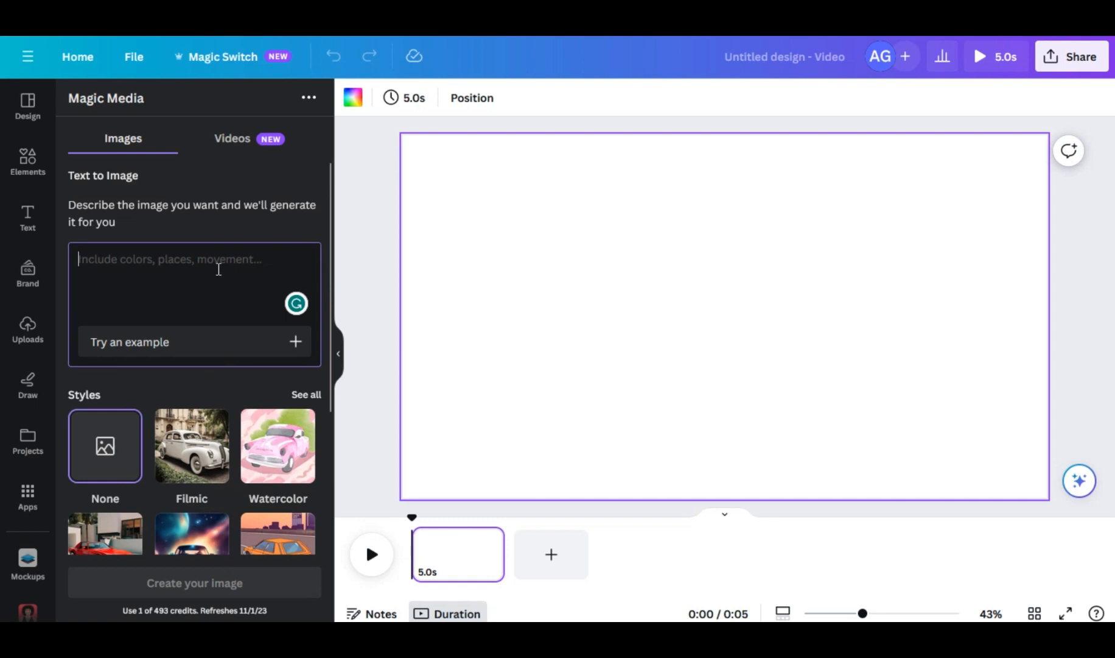
Step: Generate images from the prompt "Vintage poster of a motorcycle" with the Filmic style and Landscape aspect ratio
type("Vintage poster of a motorcycle")
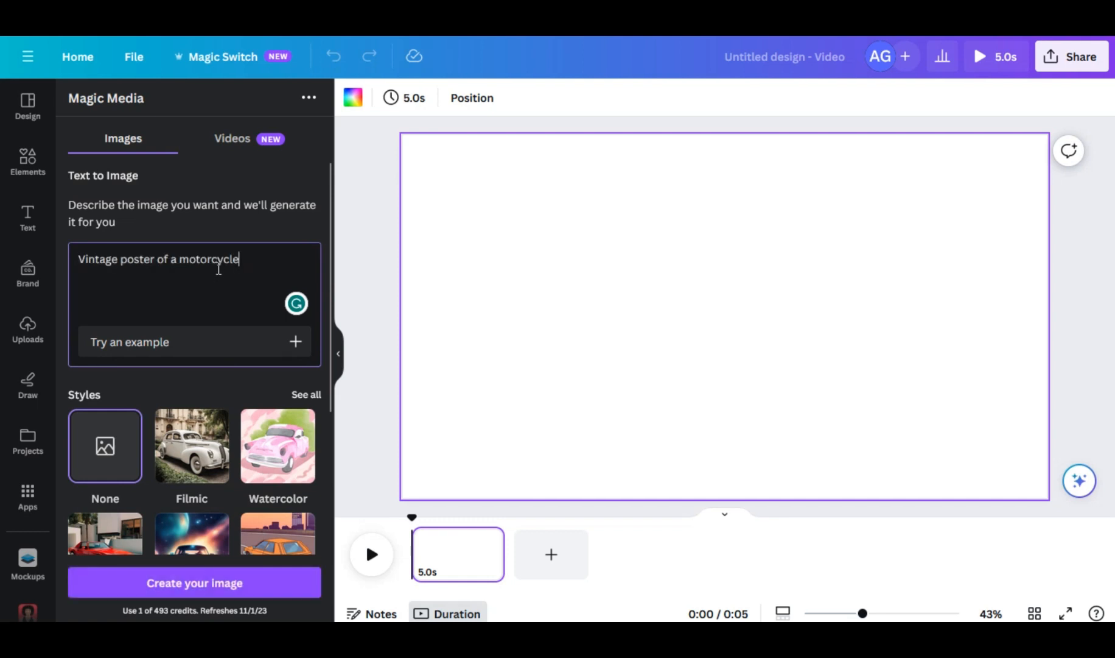
scroll(219, 269, "down", 1)
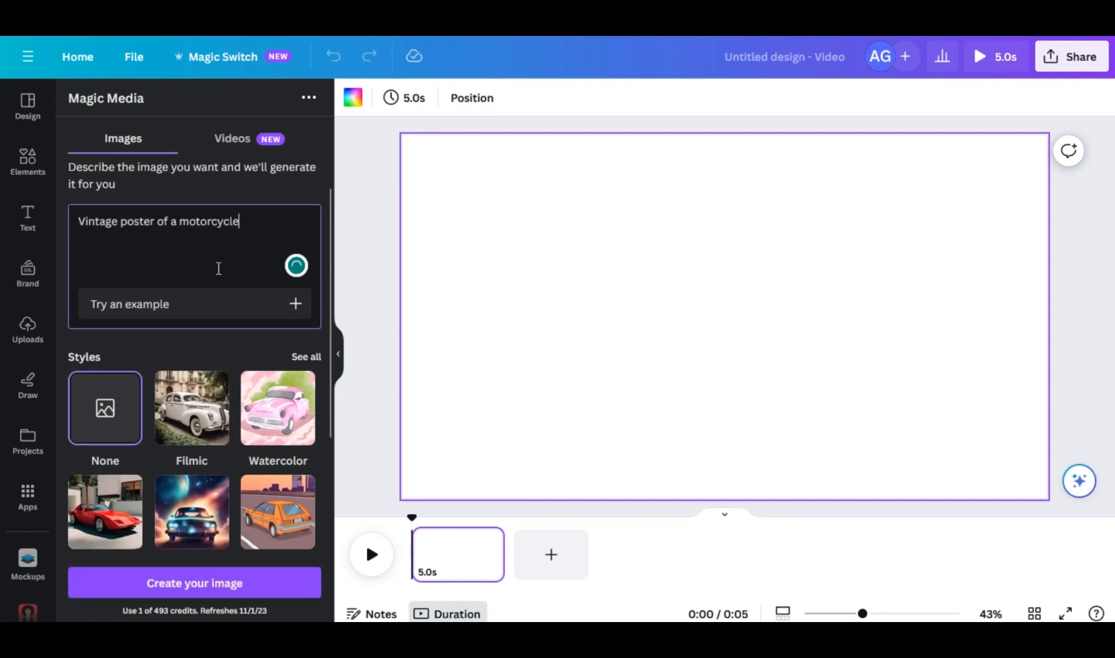
left_click(205, 384)
left_click_drag(219, 210, 125, 214)
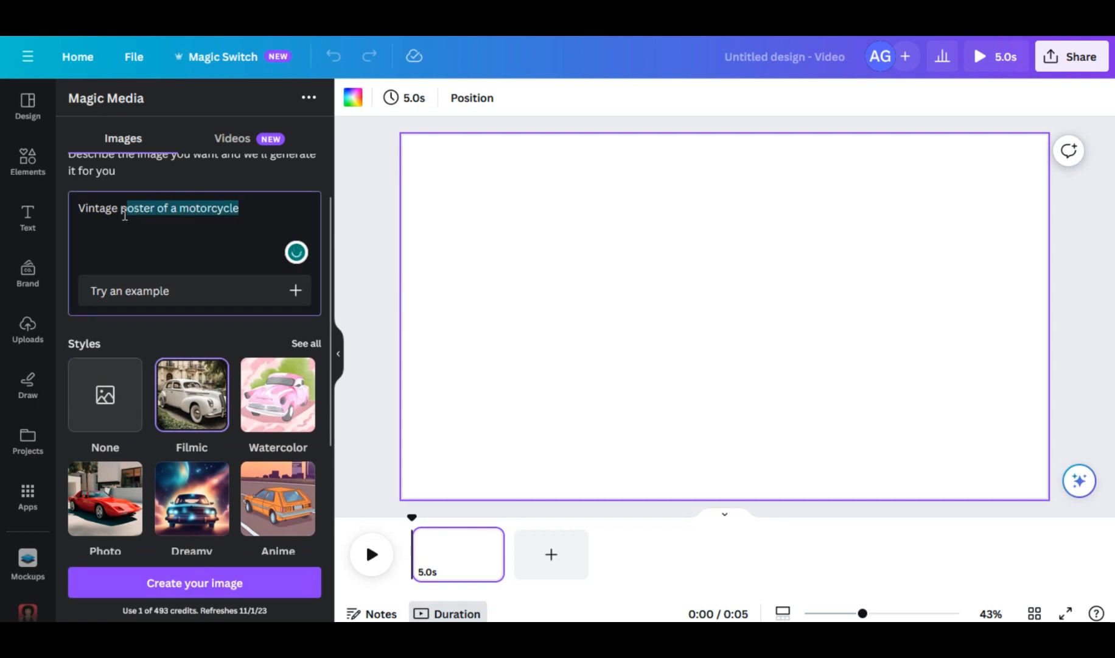
scroll(207, 224, "down", 3)
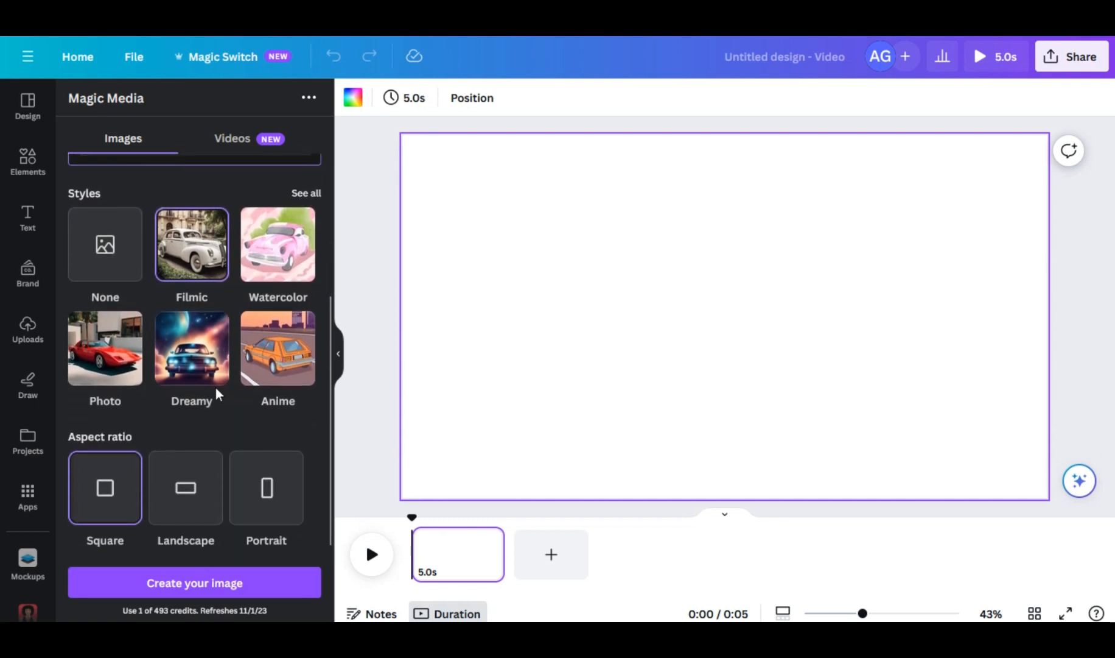
left_click(192, 499)
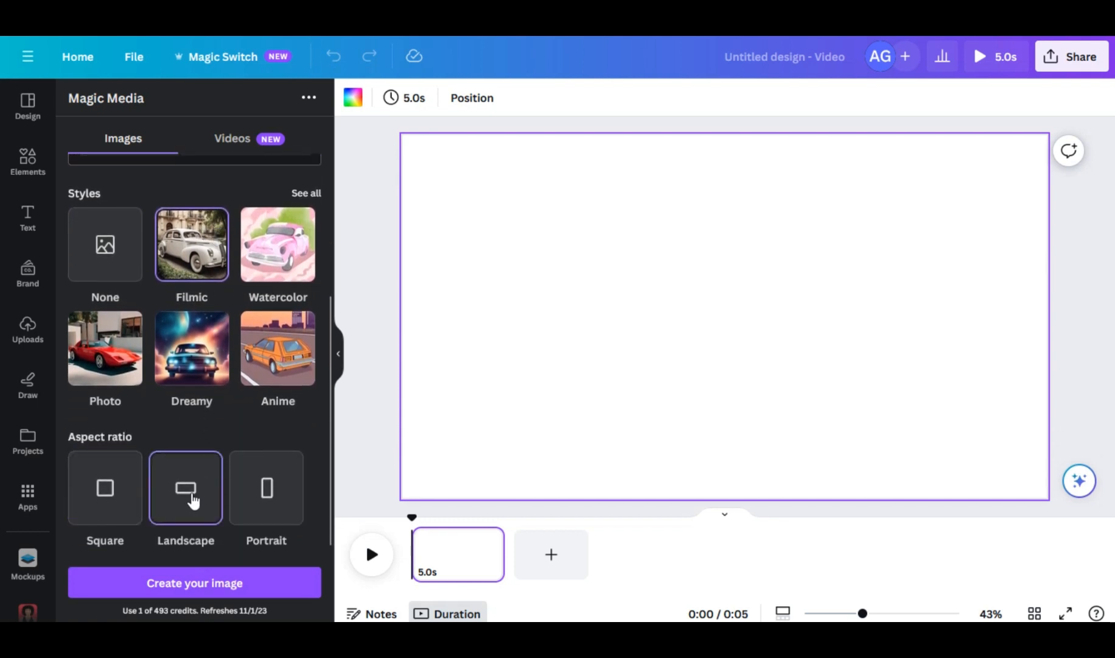
left_click(211, 585)
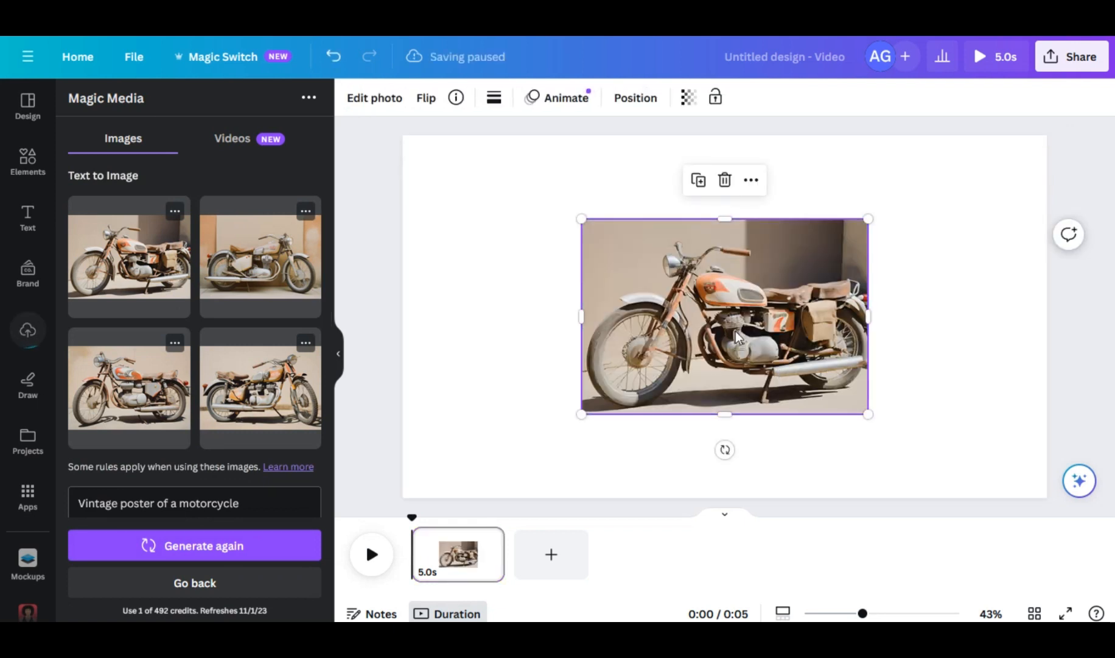
Step: Set the orange-and-white motorcycle image on the first page as its background and check its crop
right_click(735, 330)
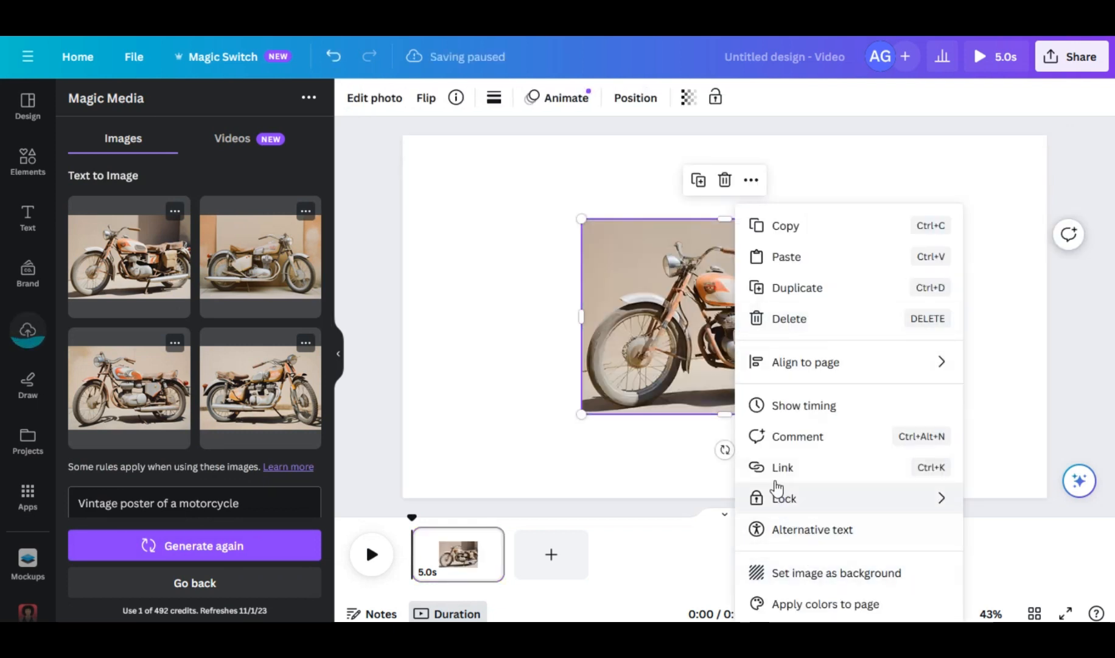
left_click(816, 575)
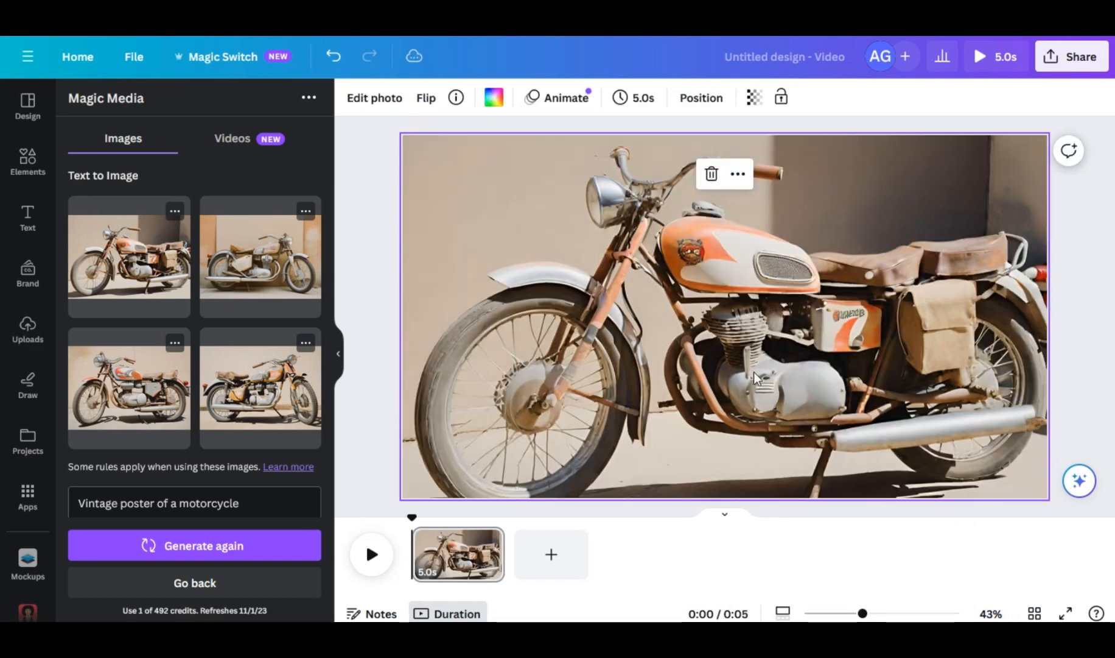
double_click(779, 364)
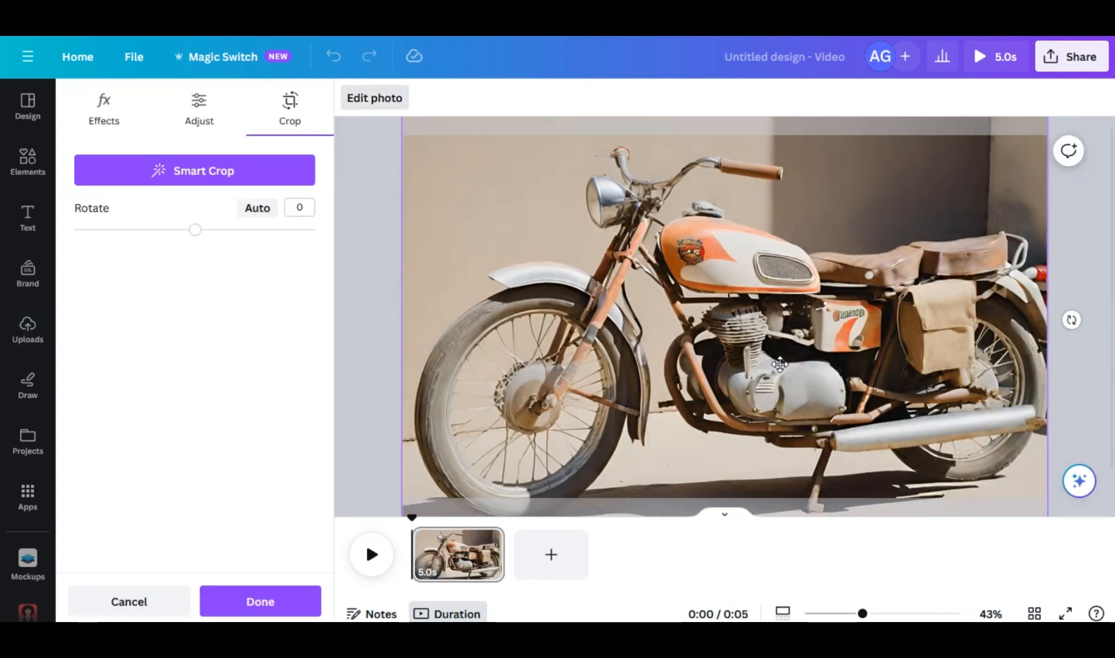
left_click(1081, 370)
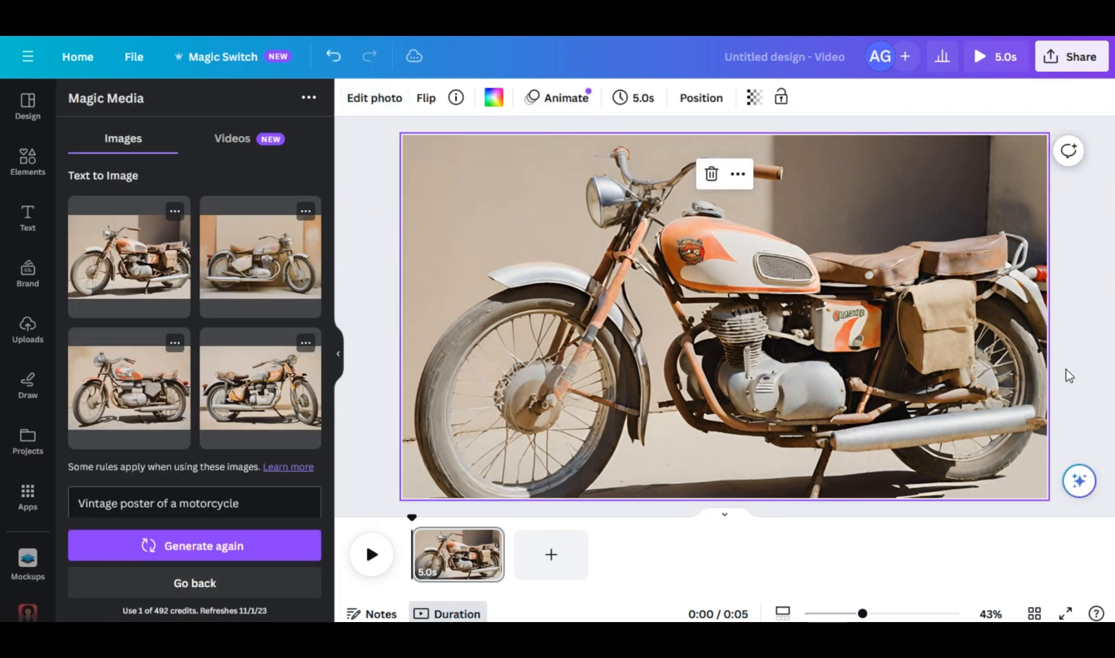
Step: Add the second generated motorcycle image to the first page and replace the page background with it
left_click(277, 263)
right_click(733, 319)
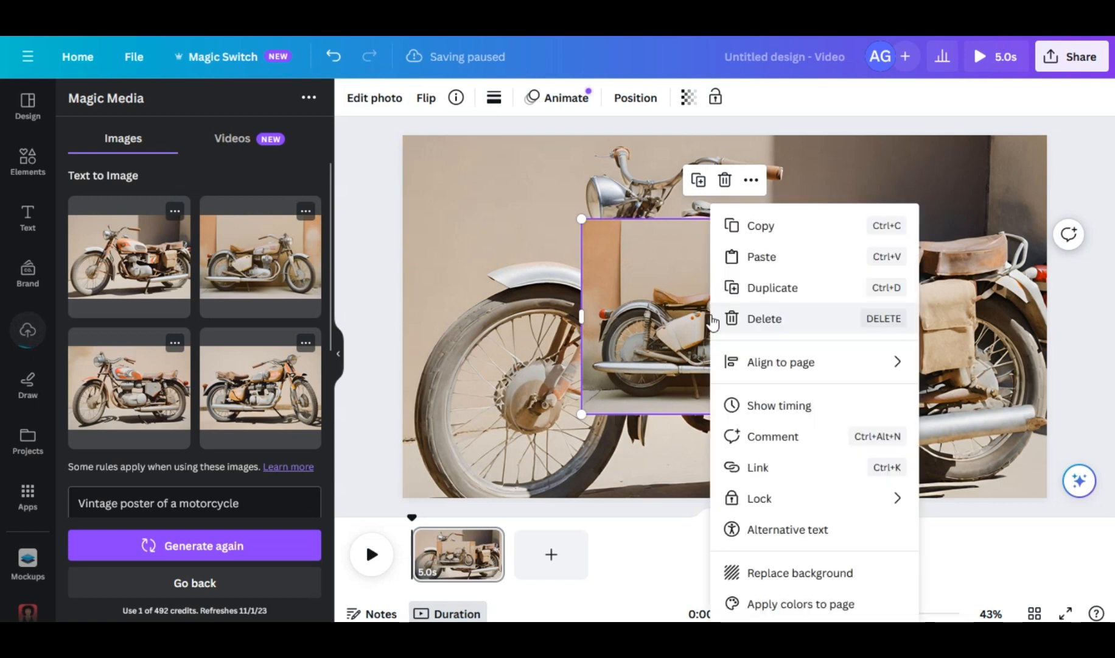
left_click(794, 572)
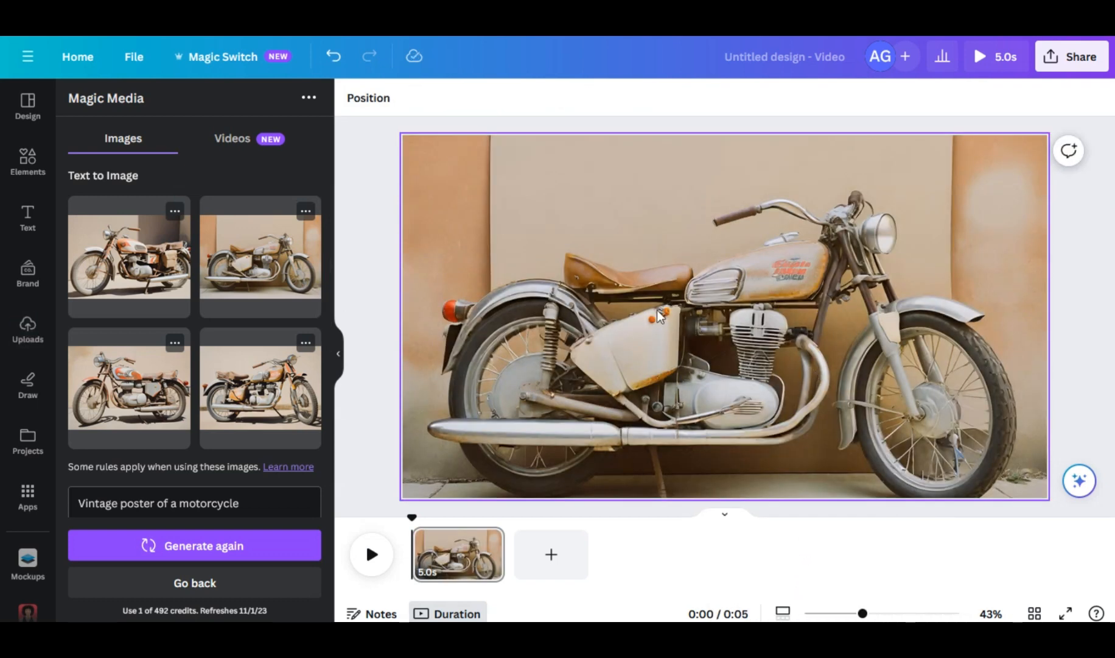
Step: Add a second page and set the first generated motorcycle image as its background
left_click(551, 554)
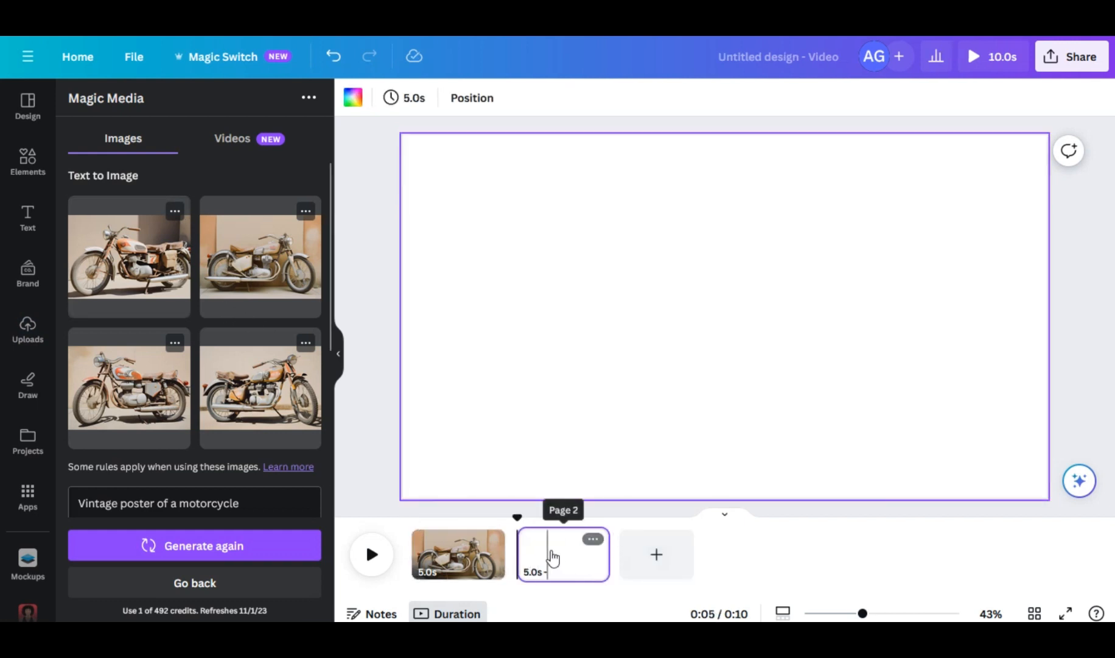
left_click(146, 274)
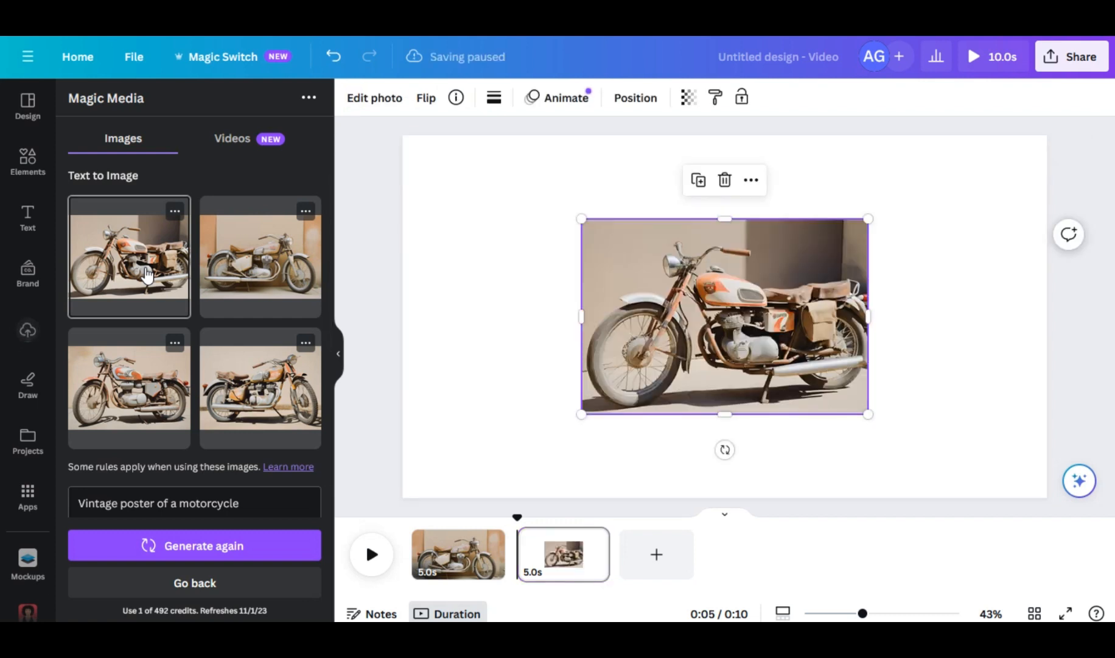
right_click(753, 329)
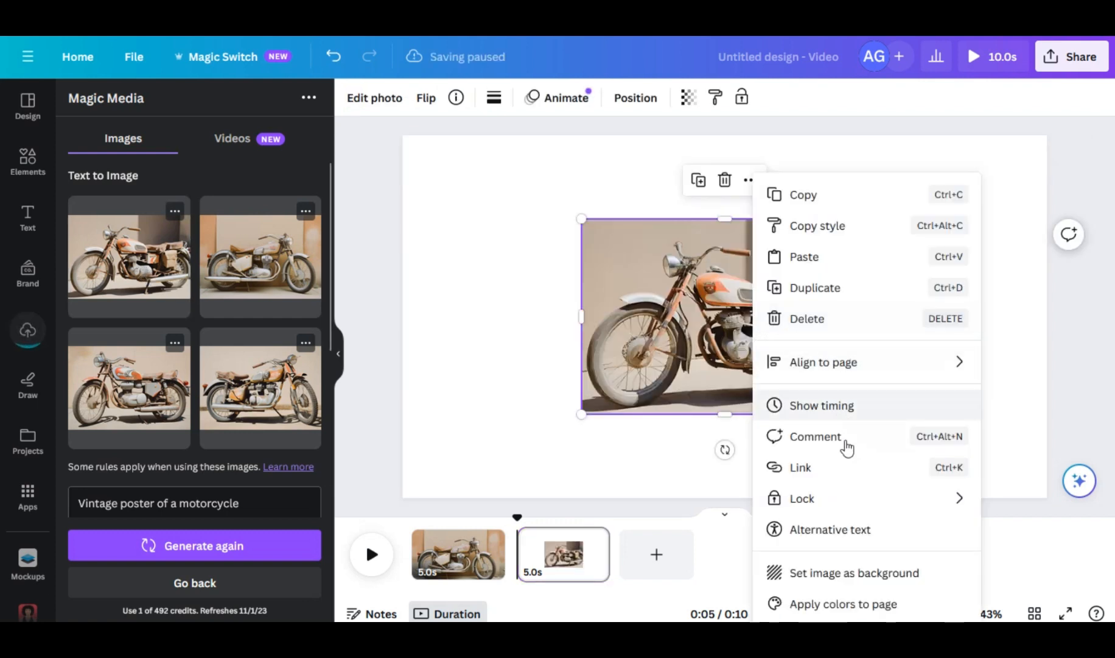
left_click(851, 575)
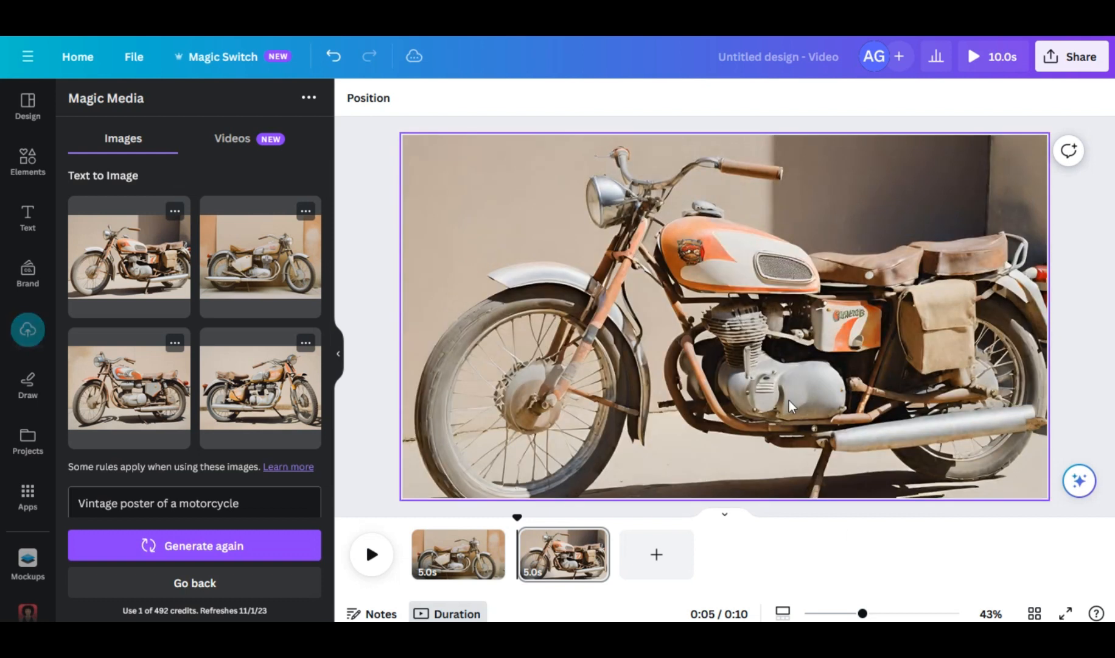
Step: Add a third page, set the third generated motorcycle image as its background and check its crop
left_click(656, 556)
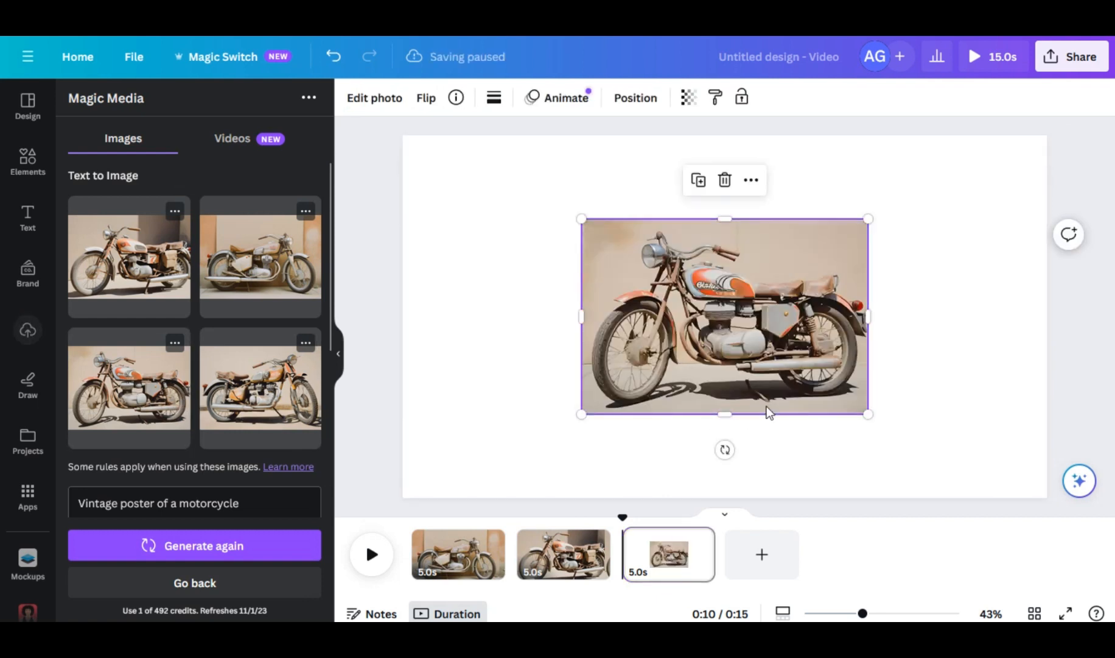
right_click(747, 309)
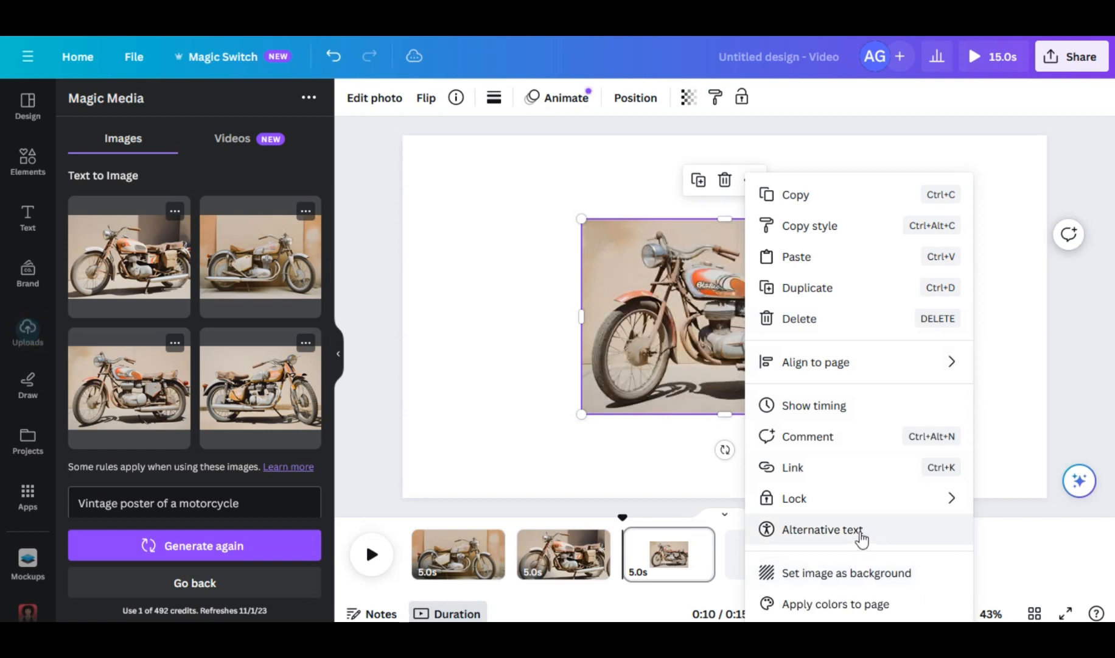
left_click(845, 573)
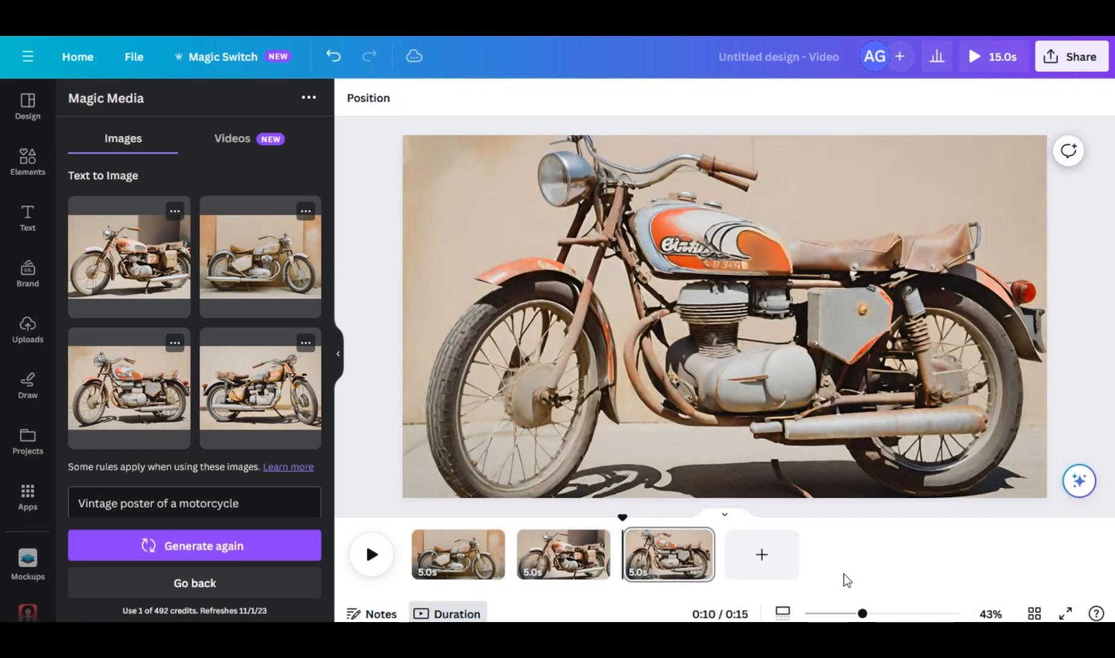
double_click(789, 415)
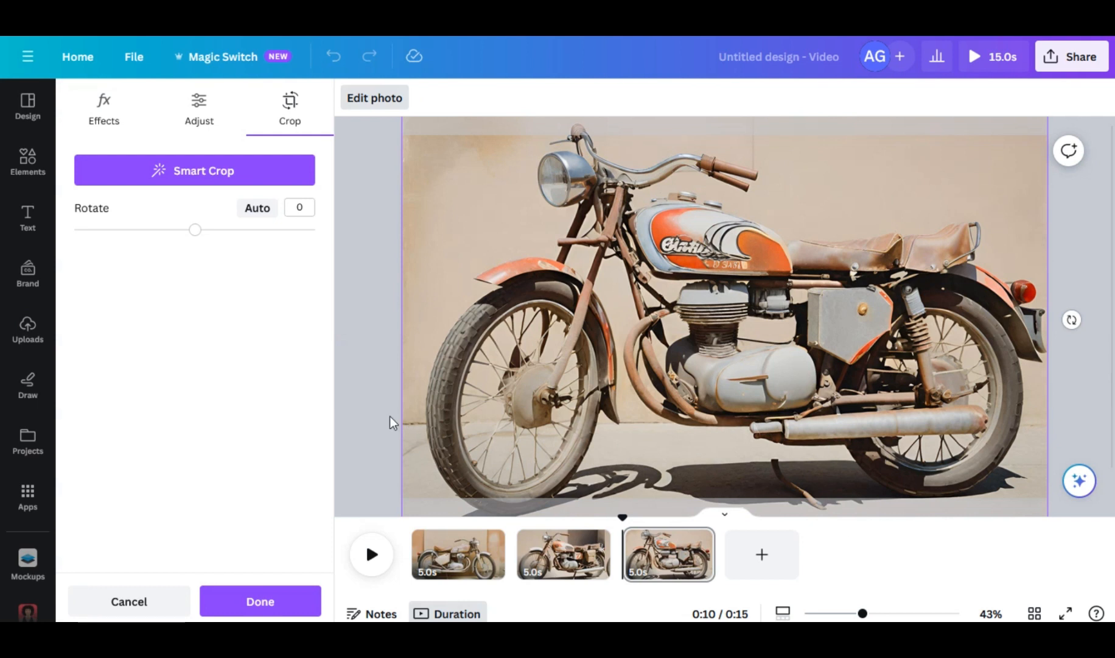
left_click(1076, 261)
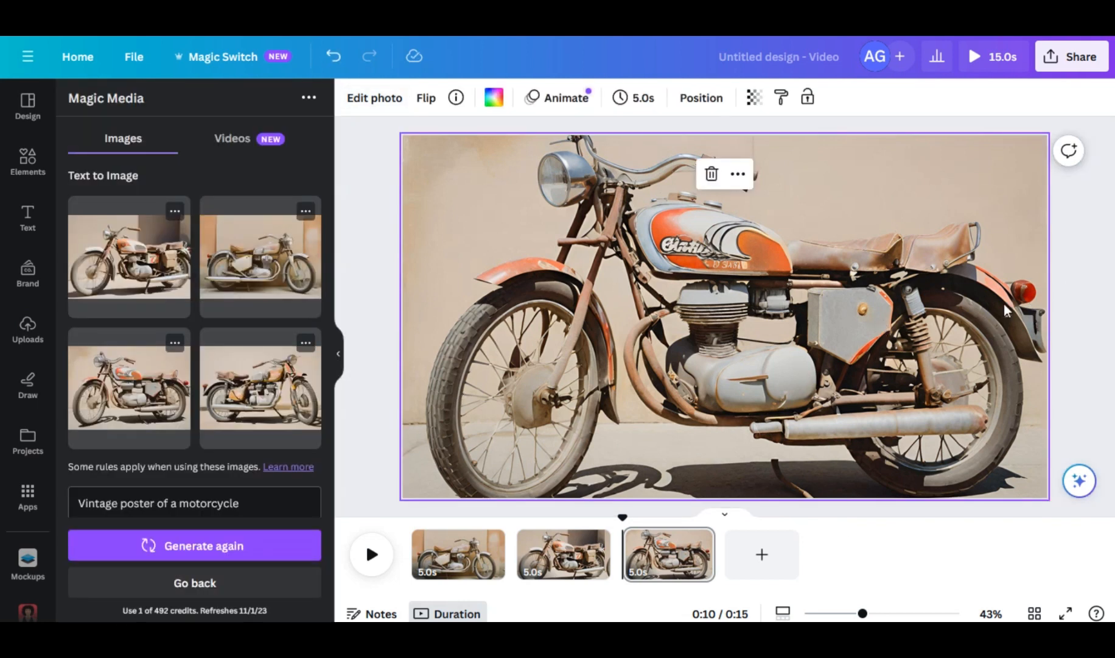
Step: Switch Magic Media to video generation and enter the scene description "Vintage poster of a motorcycle"
scroll(223, 412, "down", 5)
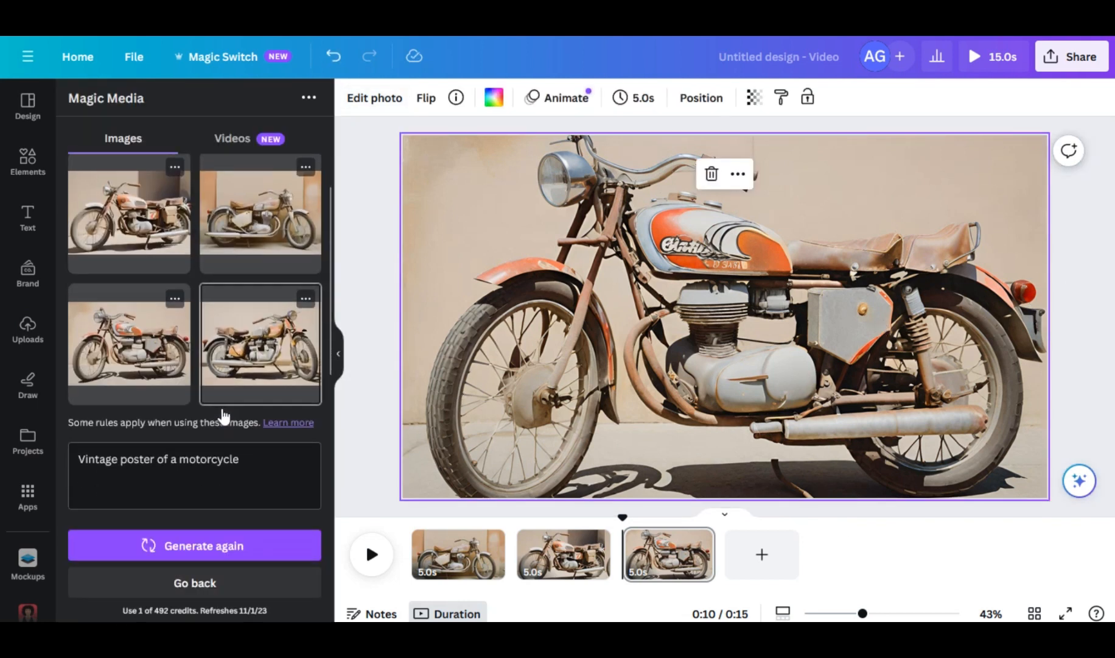
scroll(225, 412, "up", 5)
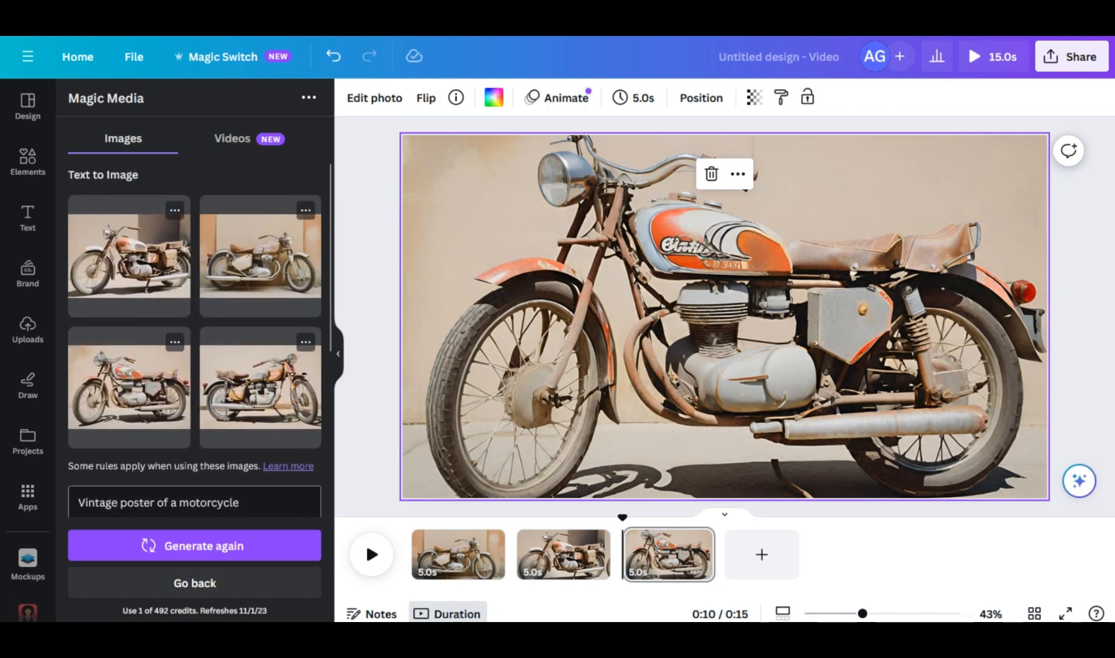
left_click(240, 141)
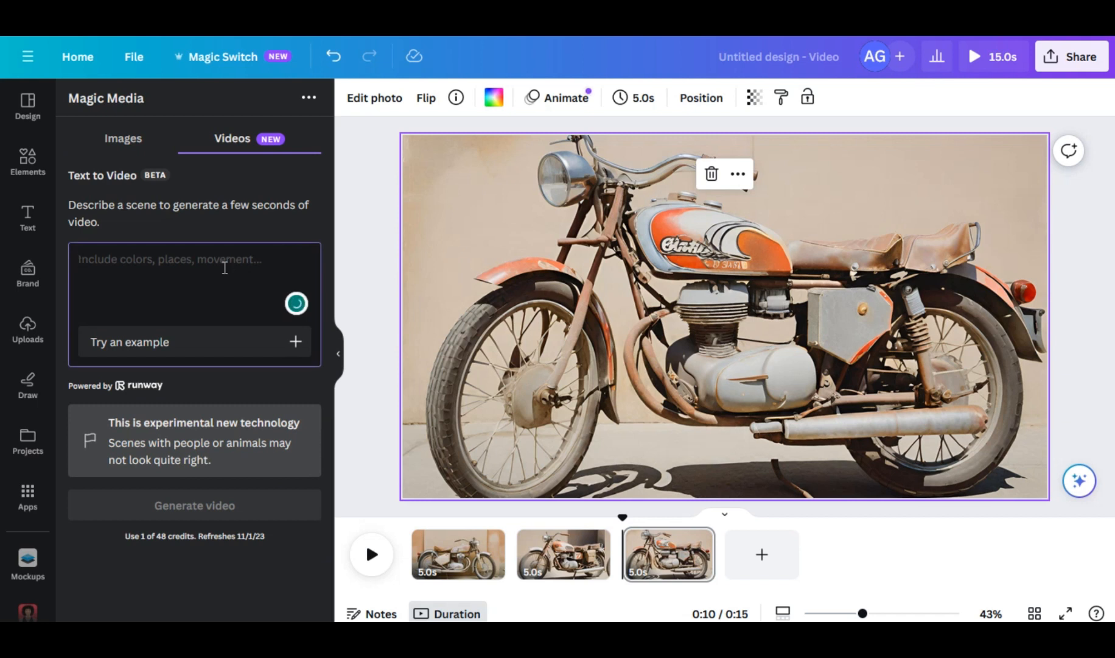
type("Vintage poster of a motorcycle")
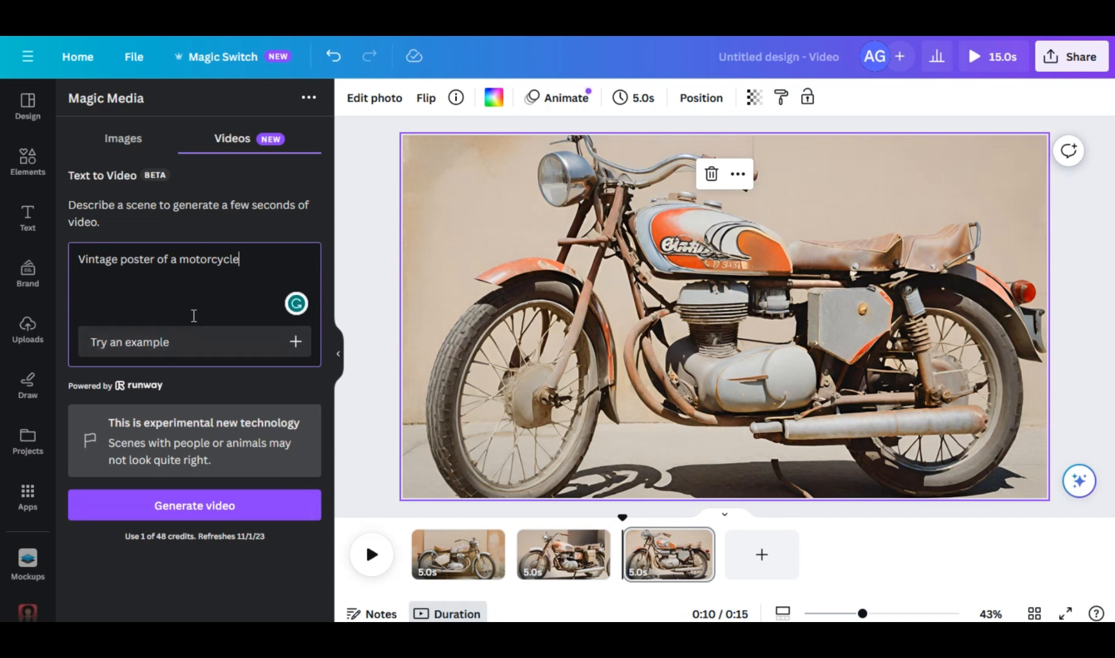
Step: Try several example video prompts and restore the scene description to "Vintage poster of a motorcycle"
left_click(201, 346)
left_click(203, 347)
left_click(193, 345)
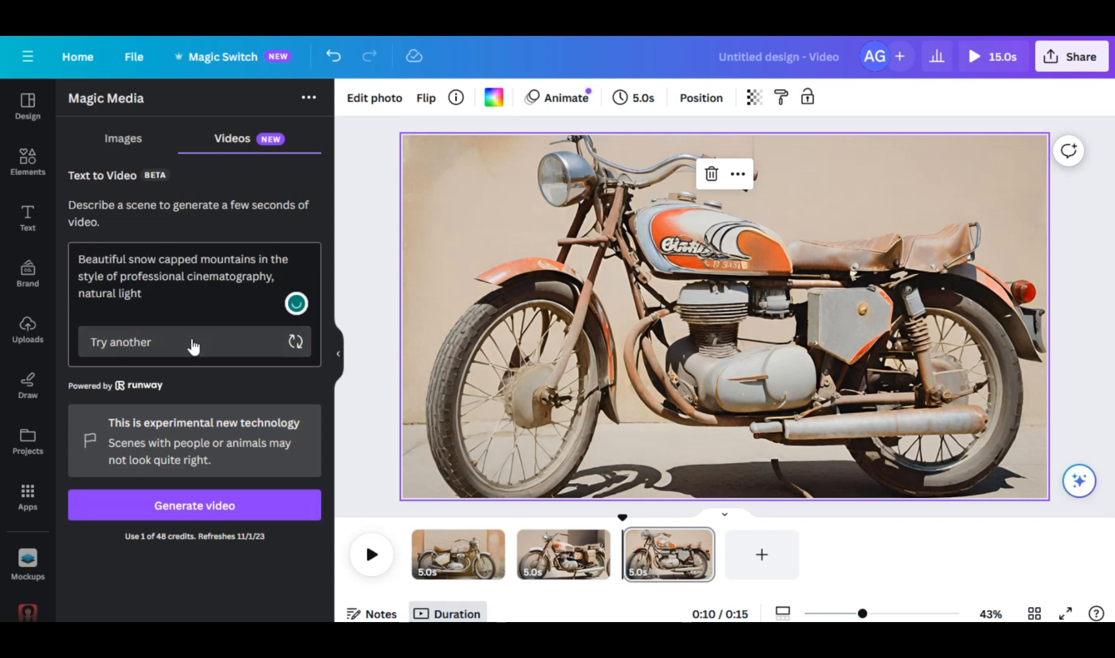
key("ctrl+a")
type("Vintage poster of a motorcycle")
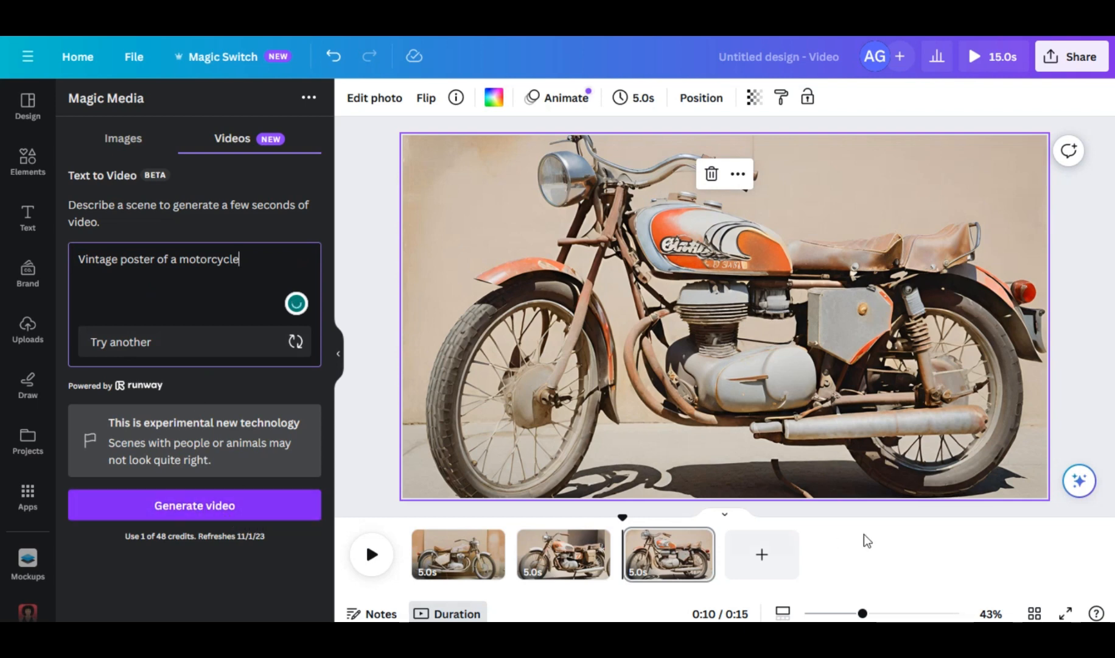
Step: Add a fourth page and generate a video from the motorcycle description
left_click(779, 561)
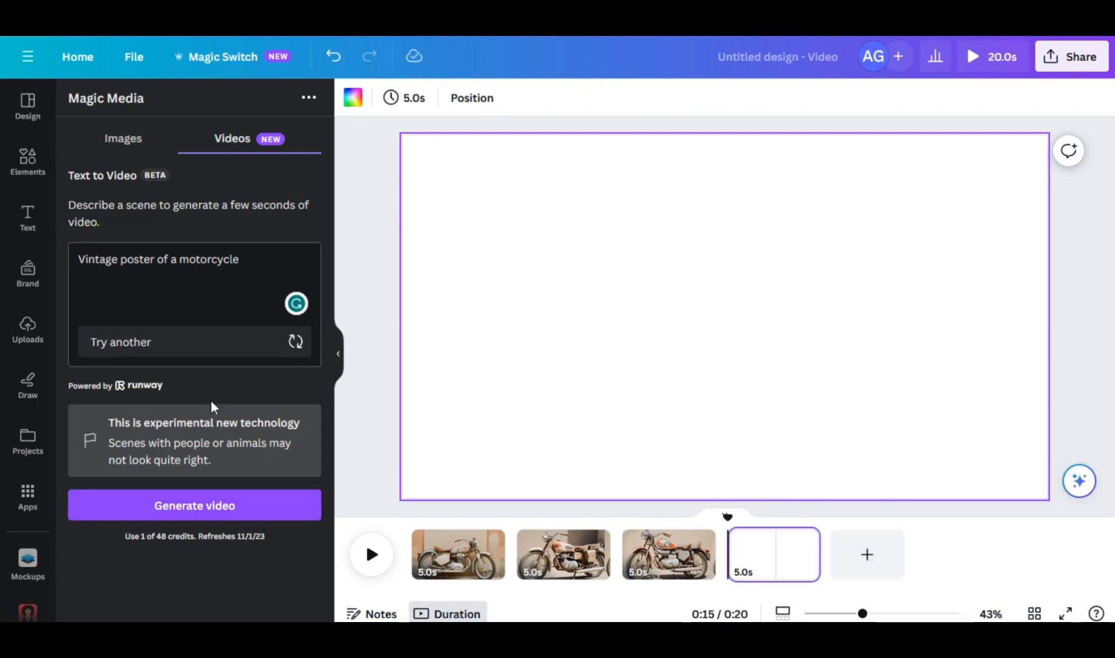
left_click(179, 509)
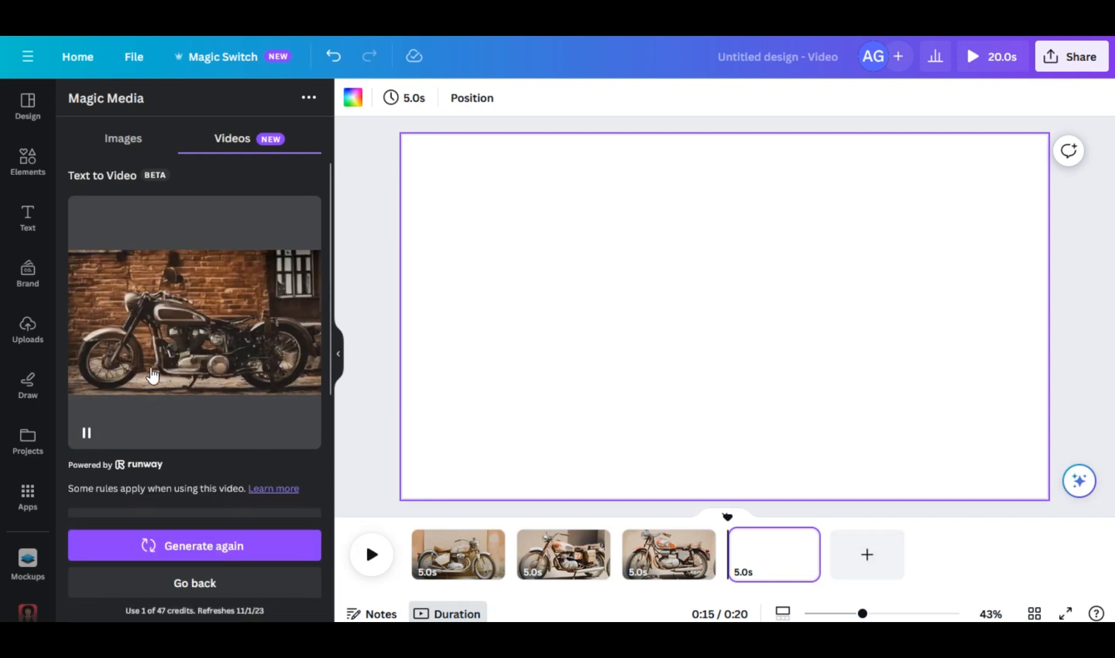
Step: Place the generated motorcycle video on the fourth page, set it as the background and play it
left_click(187, 358)
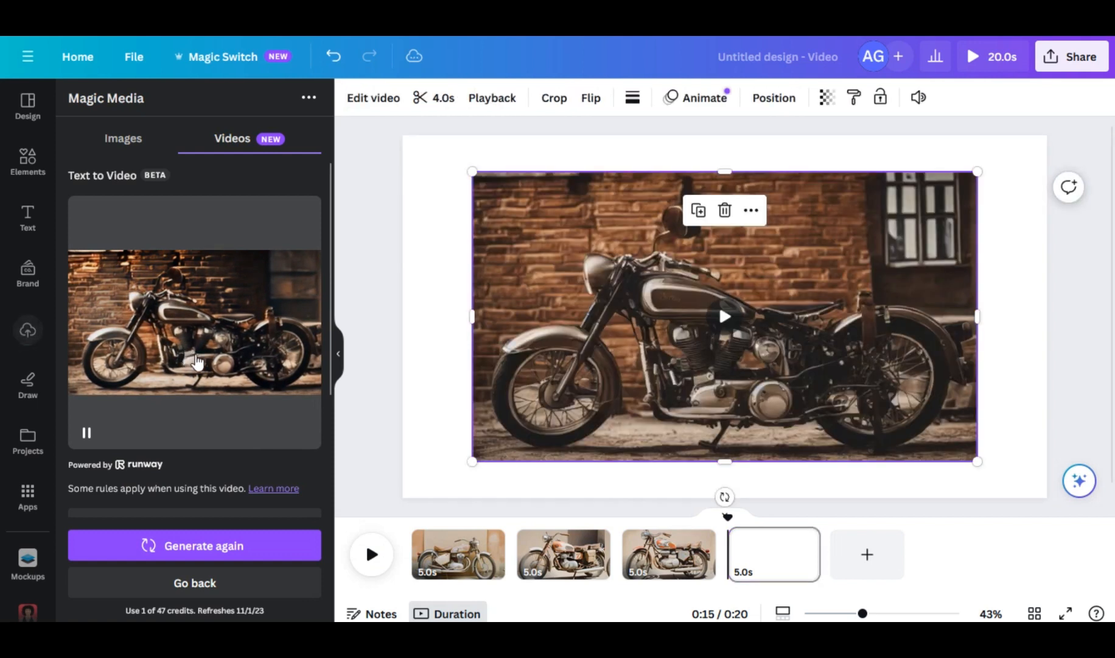
right_click(667, 356)
left_click(738, 574)
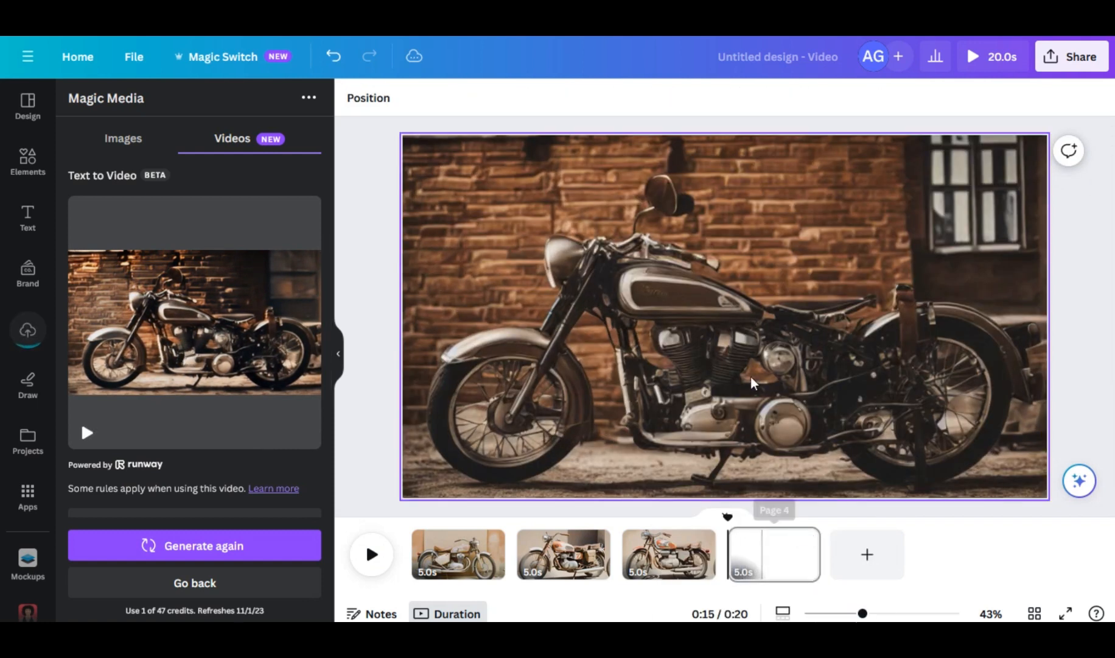
left_click(719, 338)
left_click(724, 316)
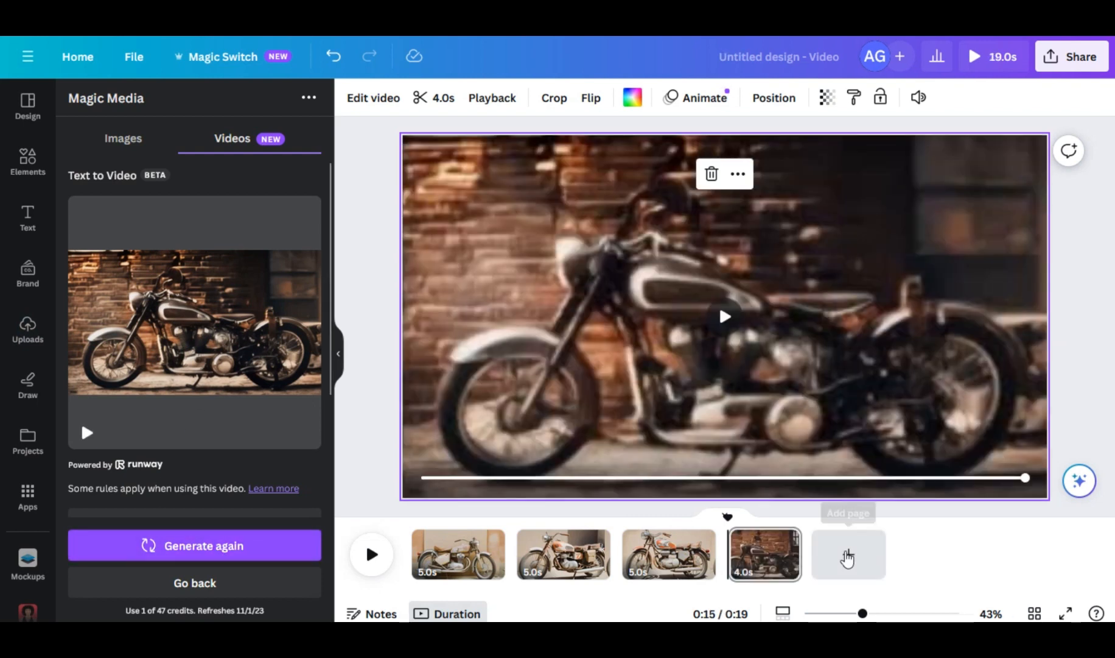
Step: Add a fifth page and generate another video from the same motorcycle description
left_click(847, 557)
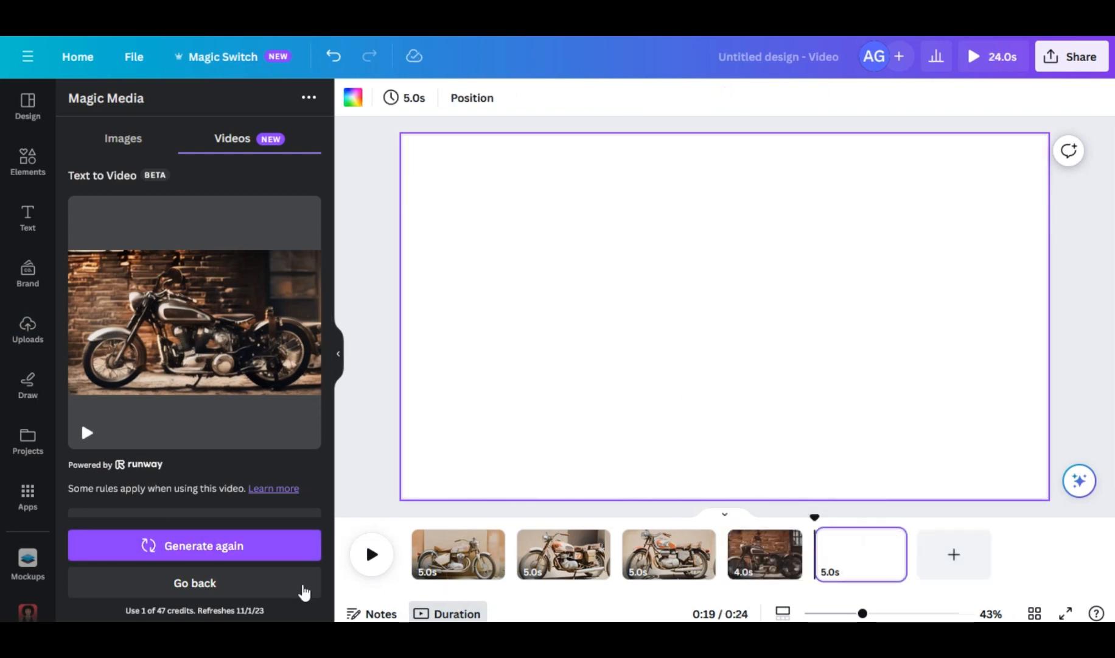
left_click(196, 548)
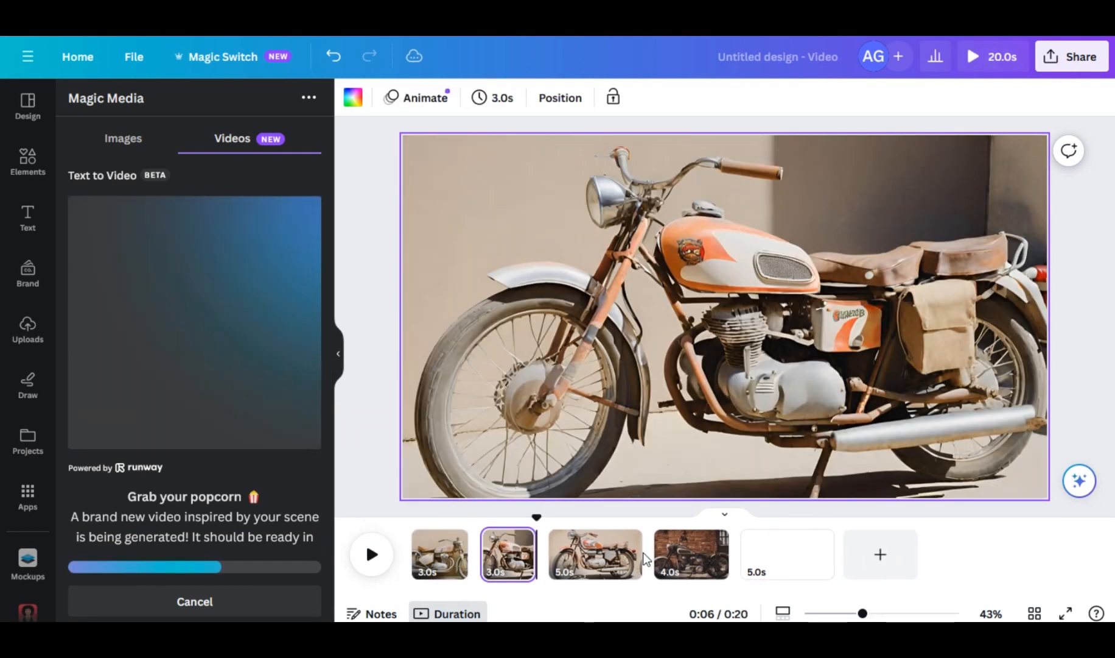
Step: Shorten the third page to 3.0 seconds and select the blank fifth page
left_click_drag(643, 553, 606, 552)
left_click(758, 551)
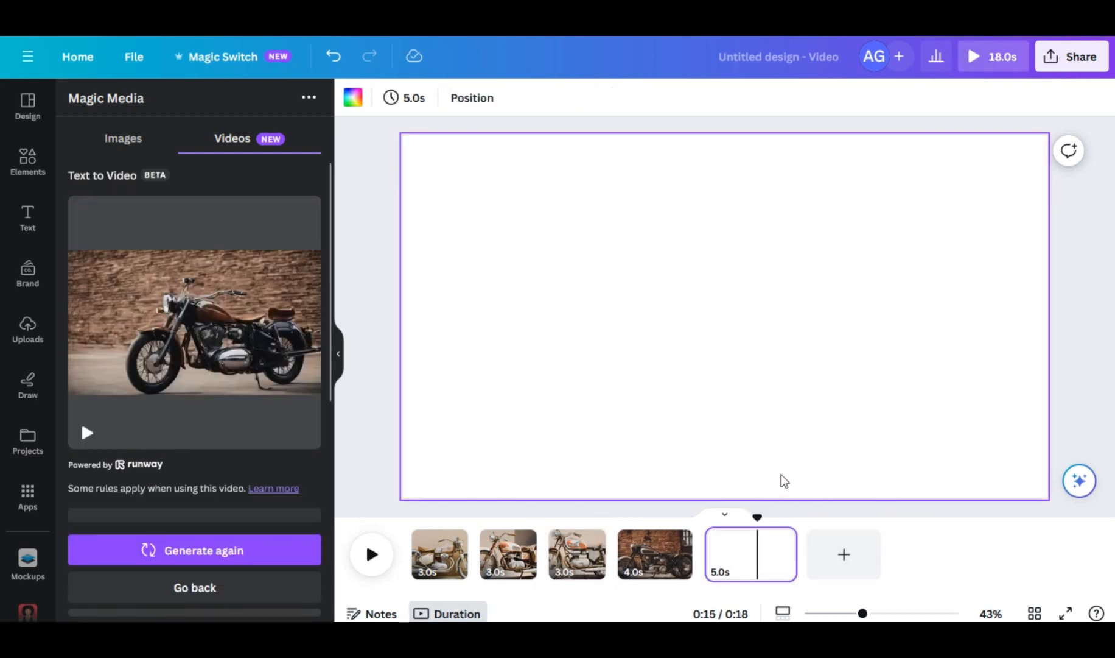
Step: Place the newly generated motorcycle video on the blank fifth page, set it as the page background and play it
left_click(183, 329)
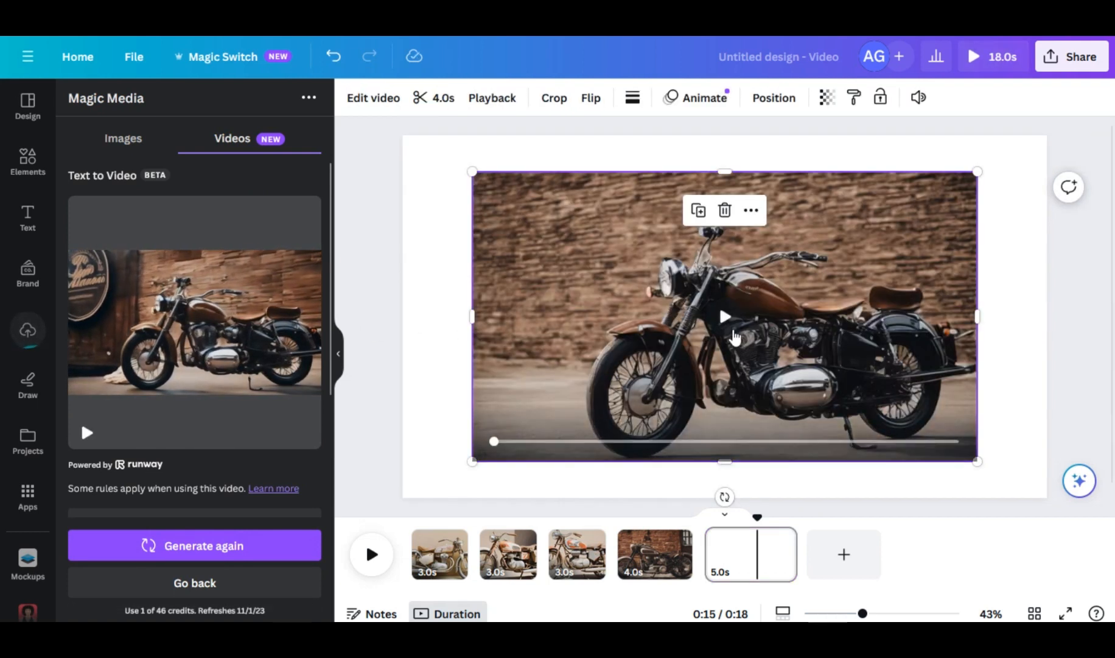
right_click(731, 334)
left_click(810, 578)
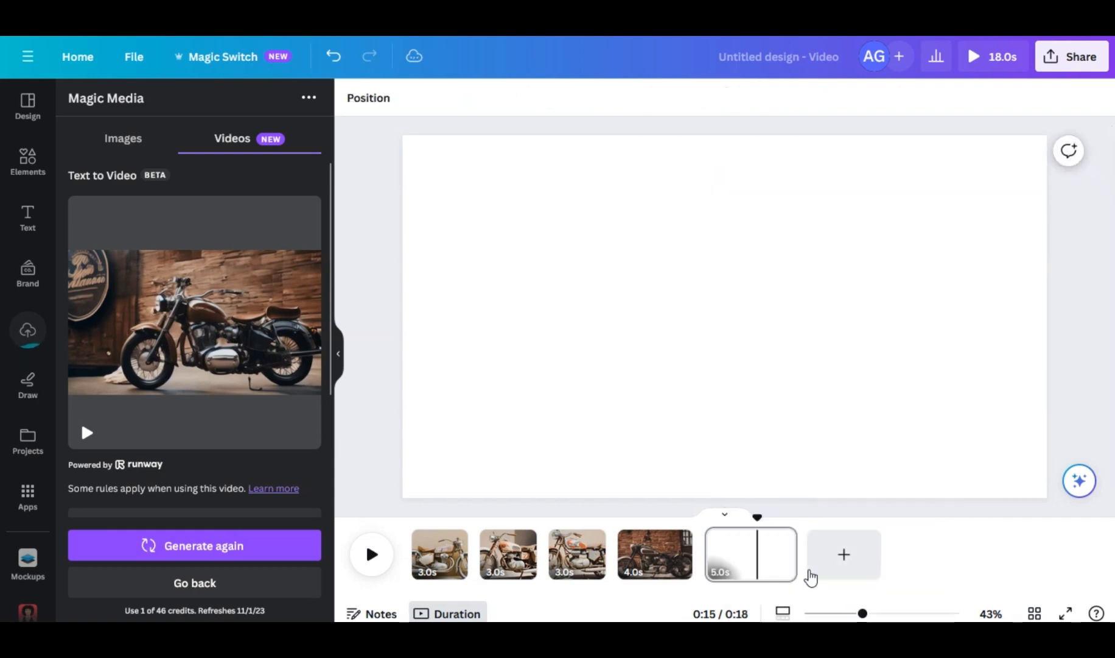
left_click(726, 323)
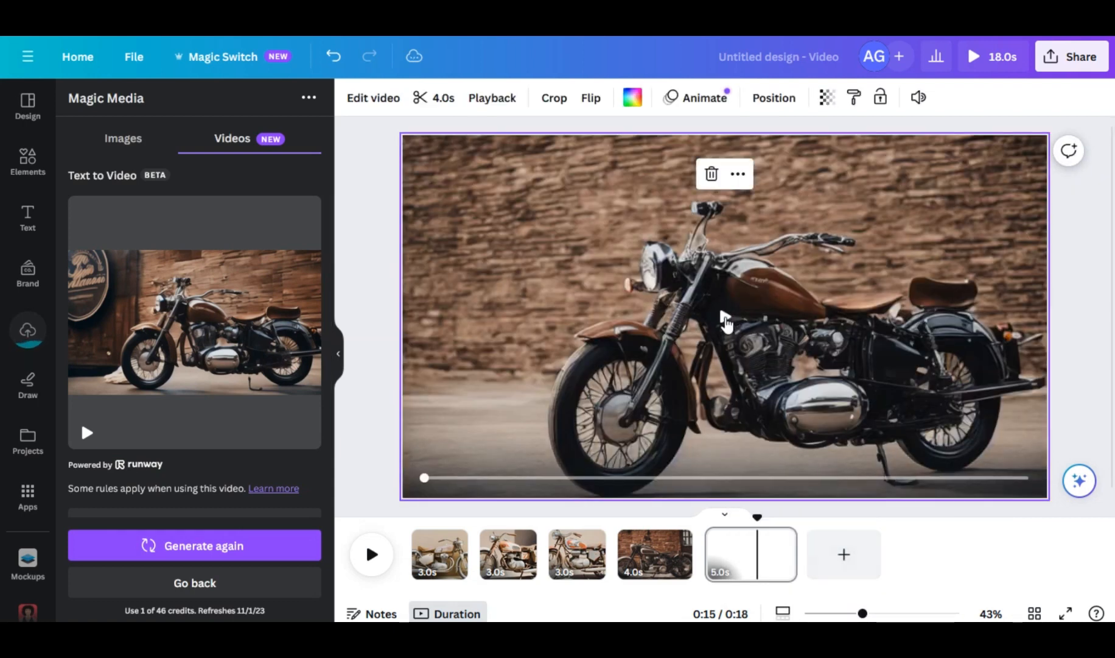
left_click(724, 317)
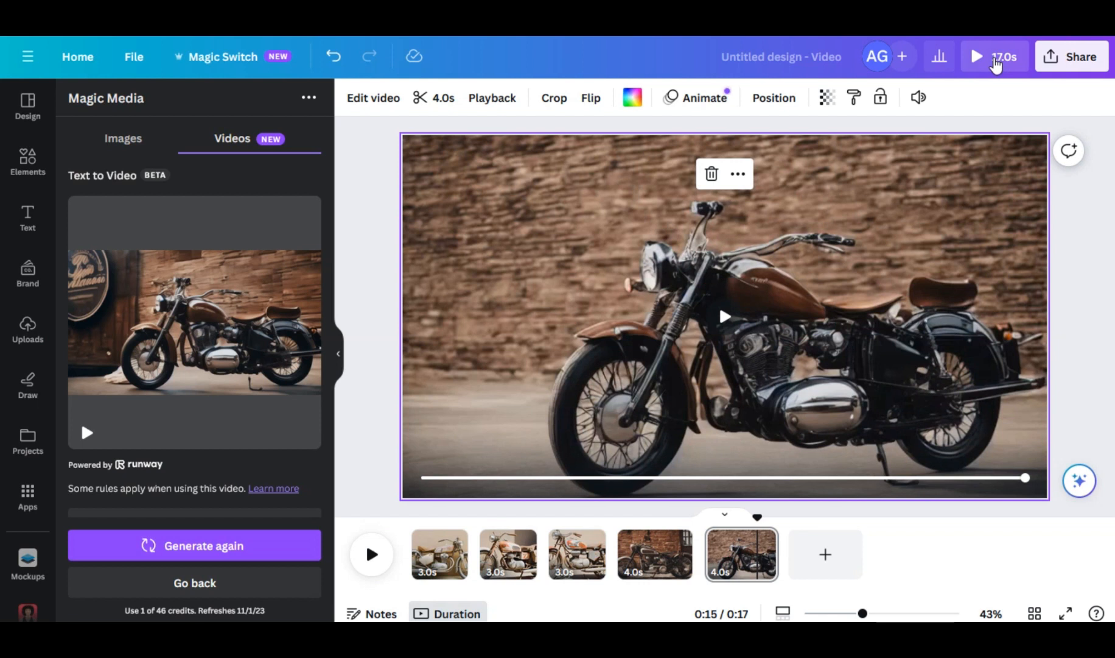
Step: Preview the complete five-page motorcycle video in full view
left_click(996, 58)
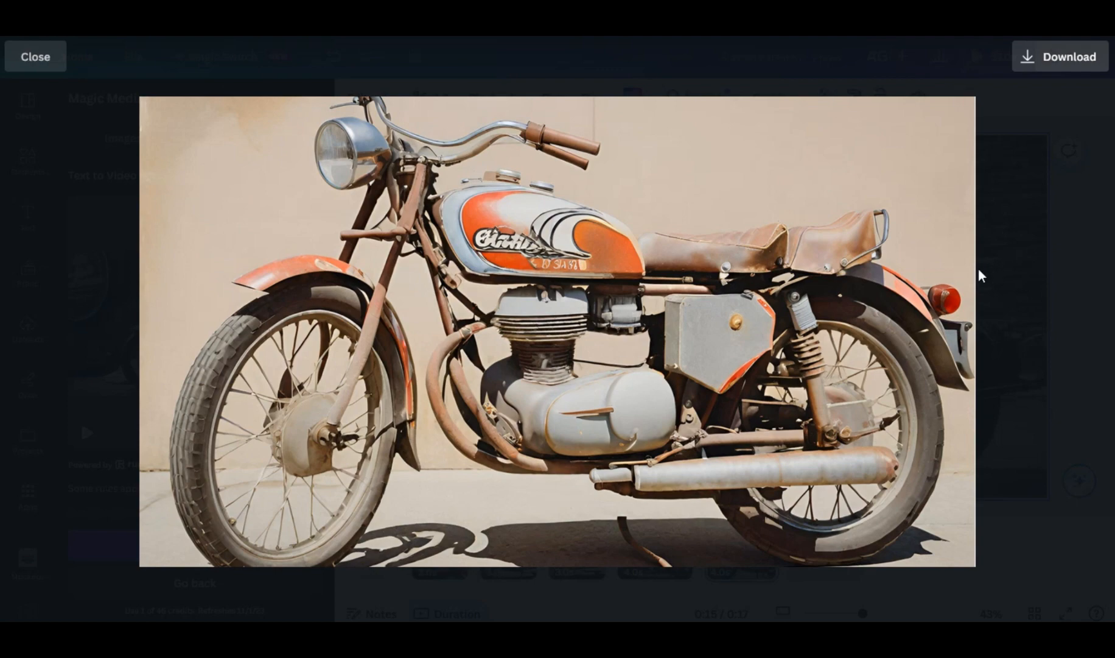
mouse_move(948, 279)
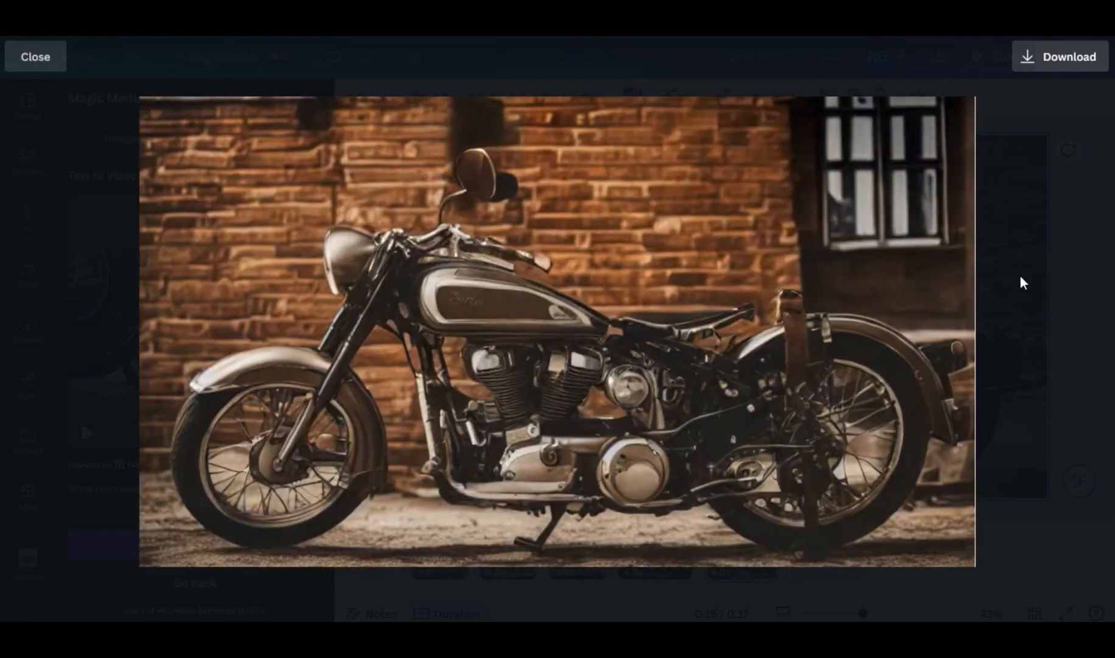